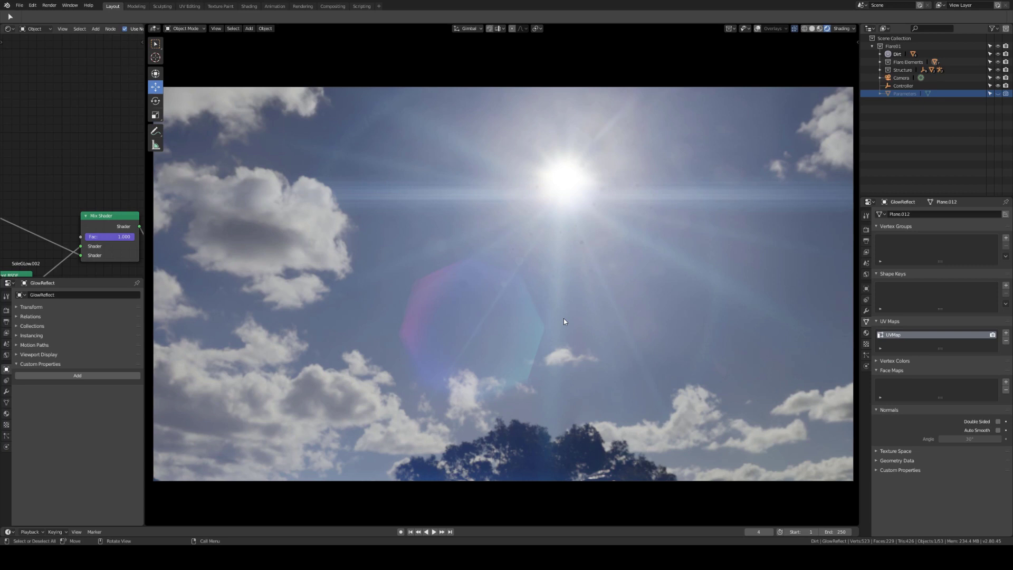
Hide and show the Flare01 collection in the viewport twice to compare the sky with and without the flare
left_click(997, 47)
left_click(998, 46)
left_click(998, 47)
left_click(998, 46)
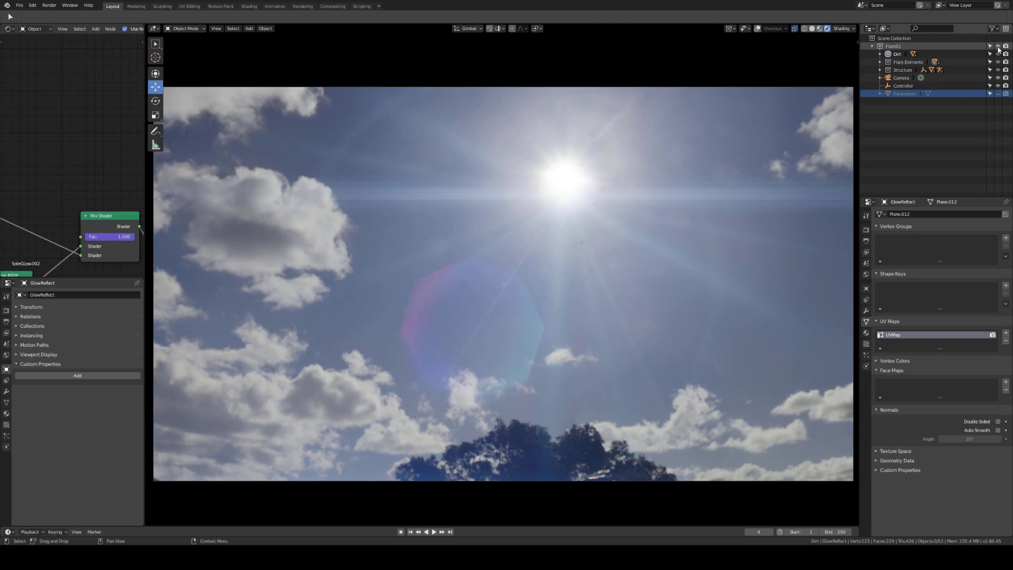
Move the Controller empty about 0.13 m, shifting the flare streak slightly upward across the sun
left_click(903, 86)
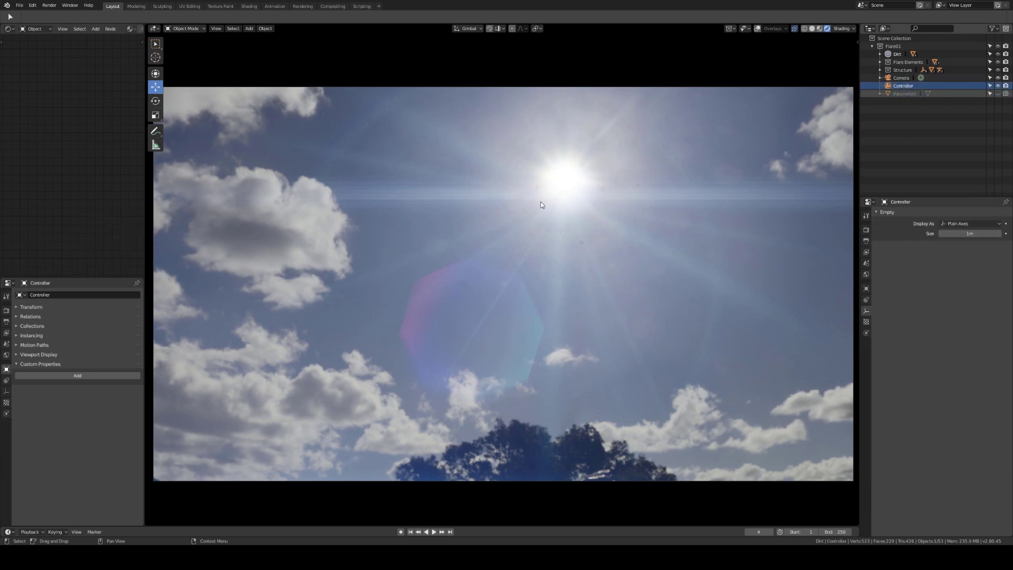
key("g")
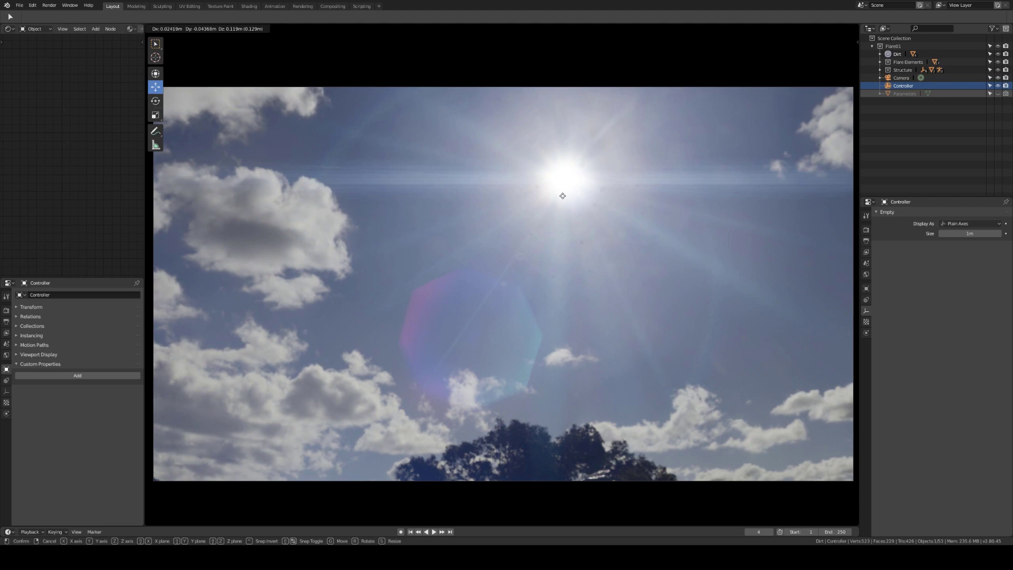
left_click(562, 196)
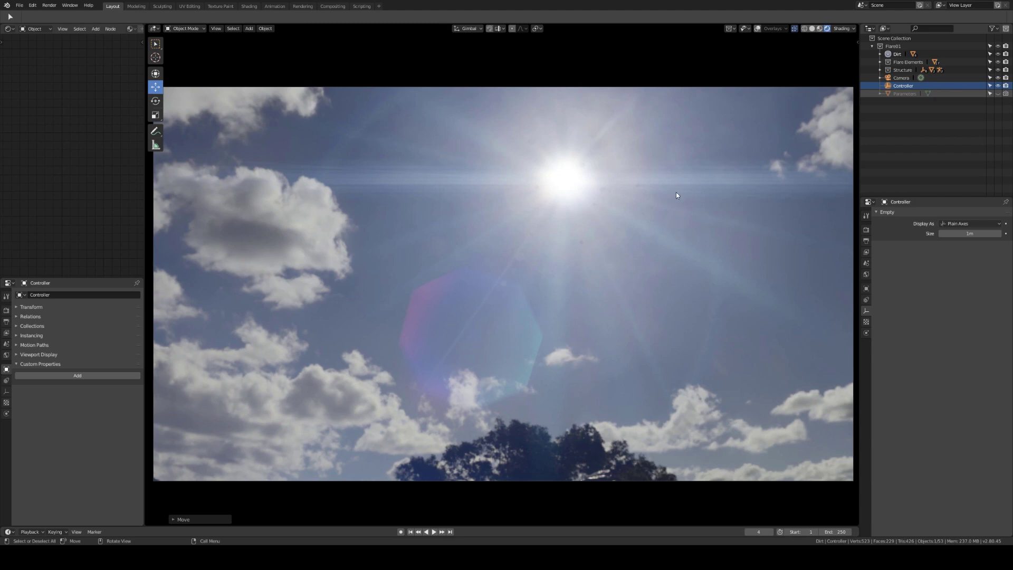
Turn the camera around the sun with walk navigation to examine how the flare elements react to its direction
key("q")
left_click(605, 220)
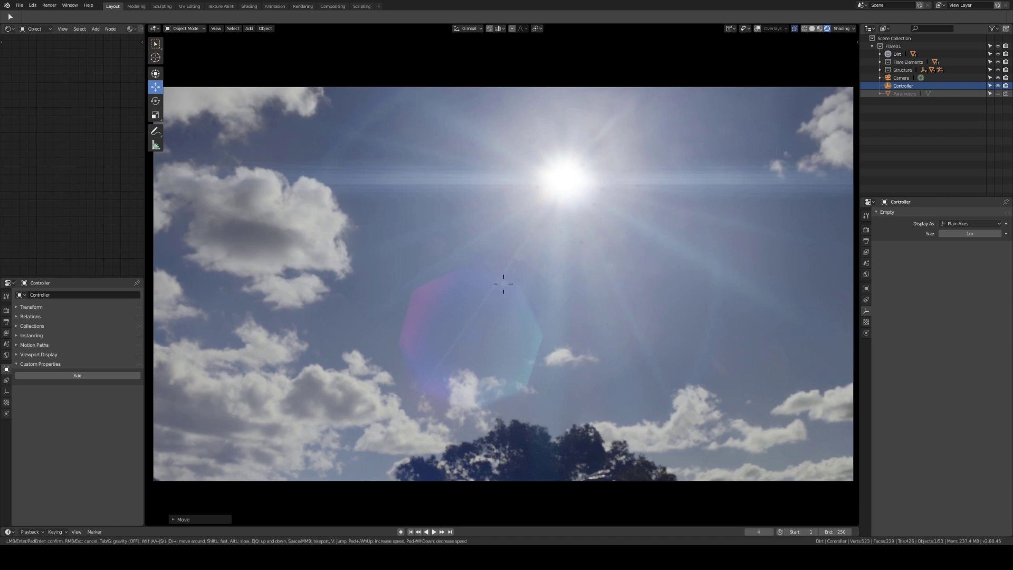
mouse_move(503, 284)
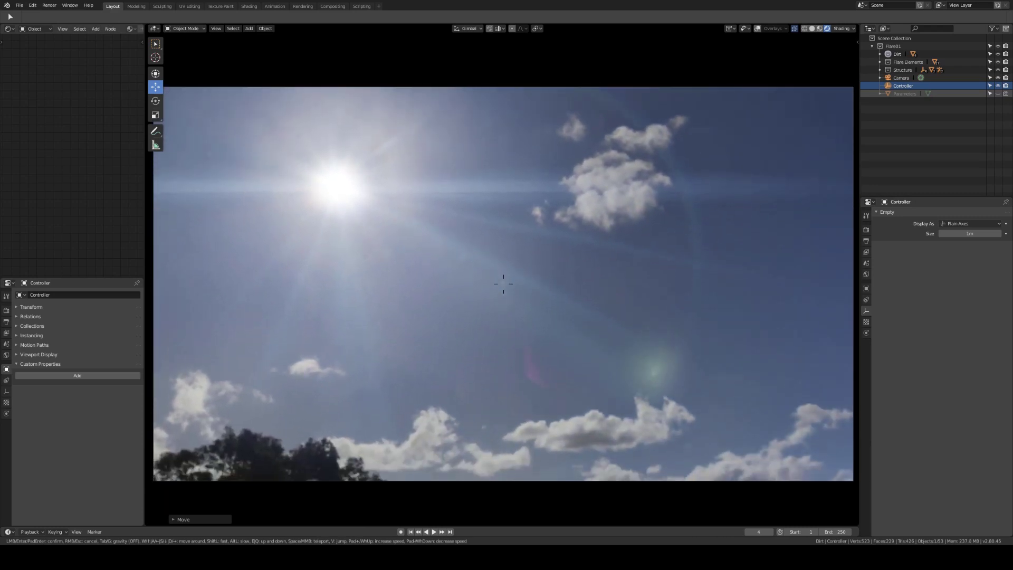
left_click(502, 282)
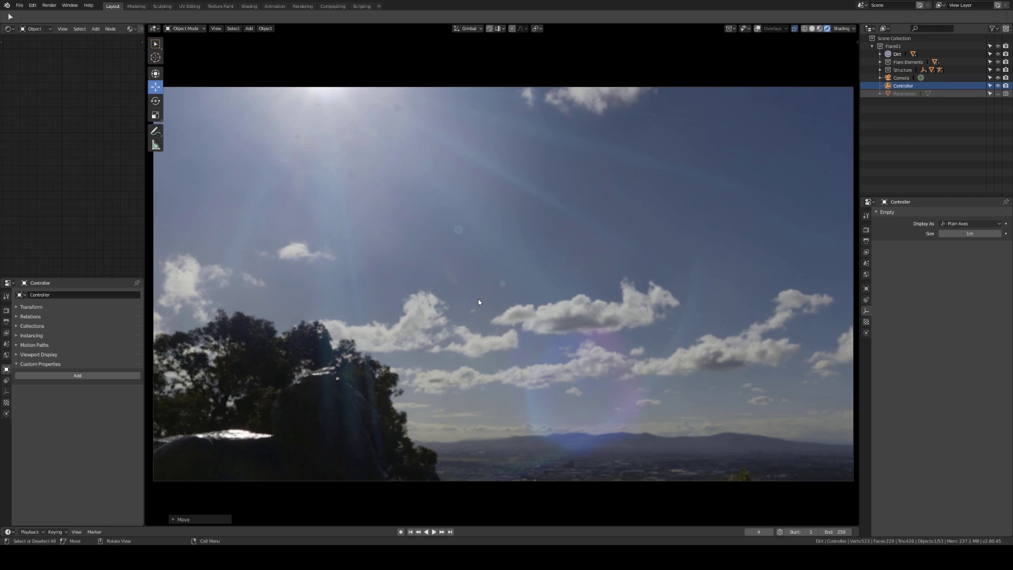
key("q")
left_click(501, 327)
mouse_move(503, 283)
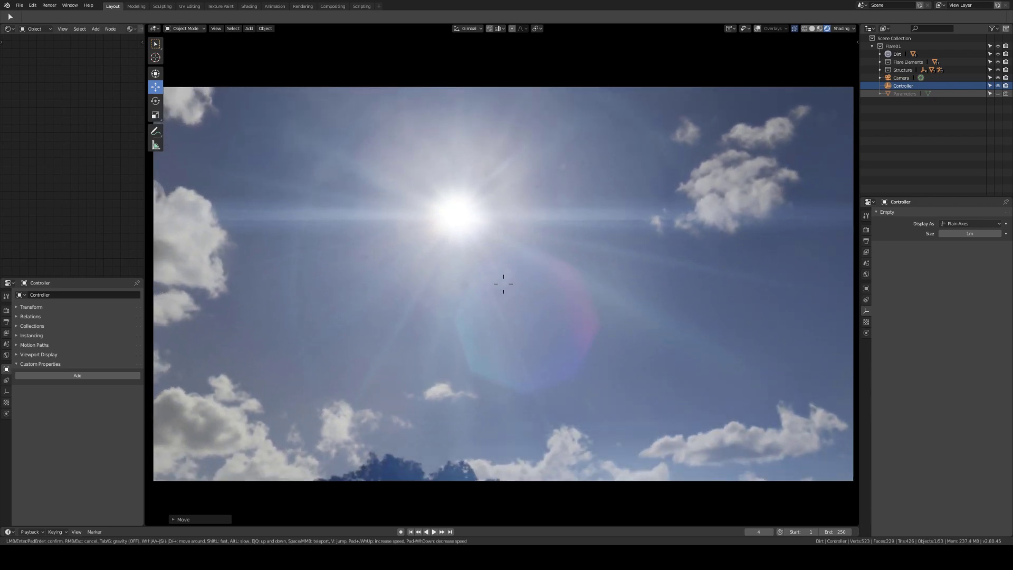
left_click(501, 278)
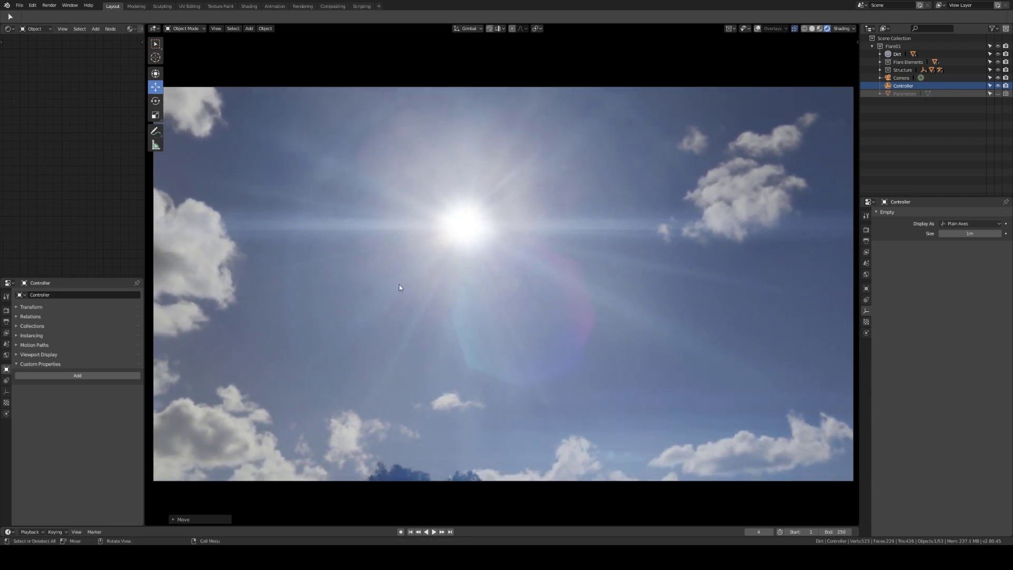
Set the Parameters object's dimension property to 0.930 and examine the enlarged flare in walk navigation
left_click(904, 93)
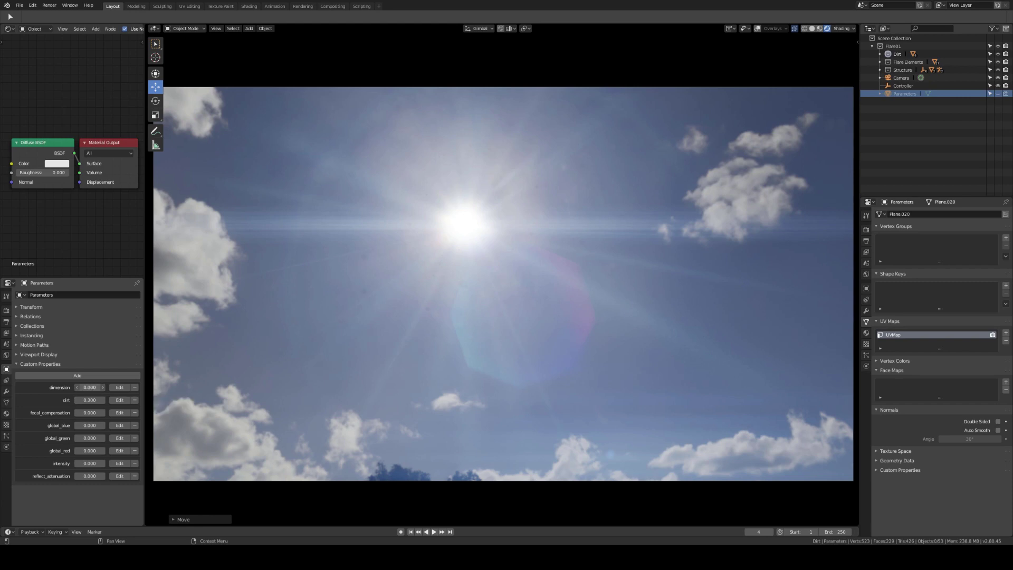
mouse_move(89, 387)
left_mouse_down()
mouse_move(154, 388)
mouse_move(89, 387)
left_mouse_up()
key("q")
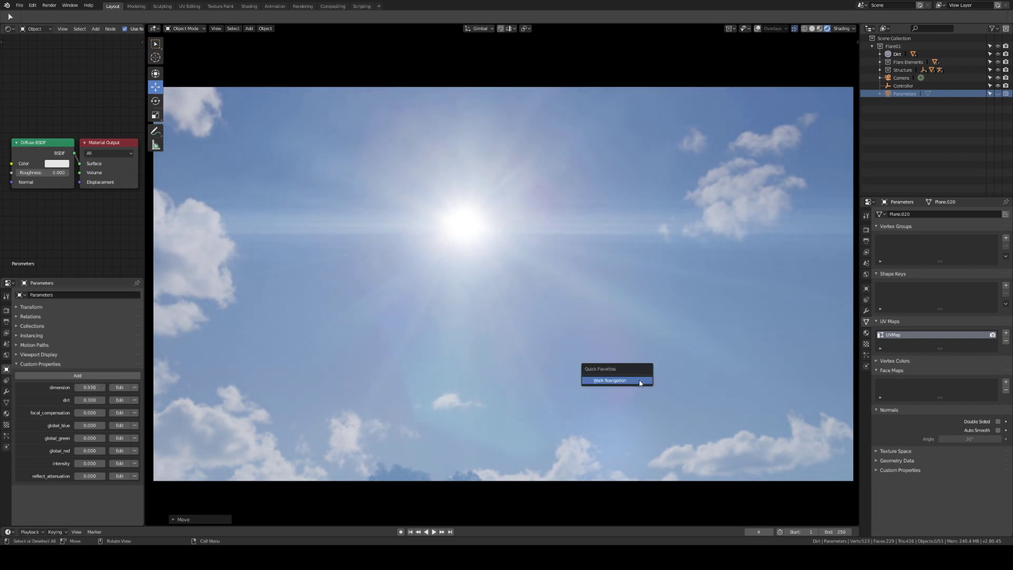
left_click(611, 380)
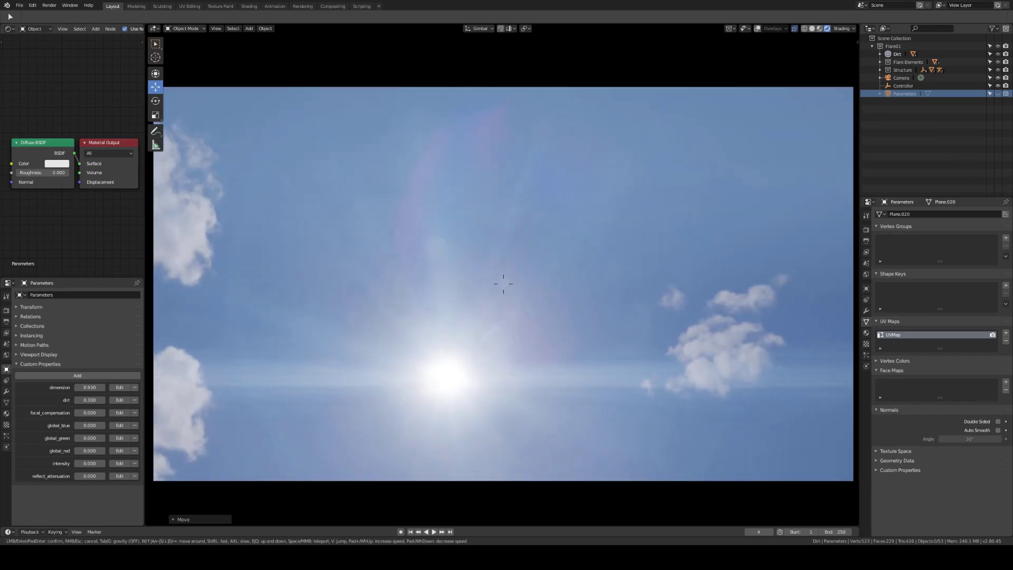
left_click(474, 379)
Set the dimension property to 0.120 and check the smaller flare while turning the camera
key("q")
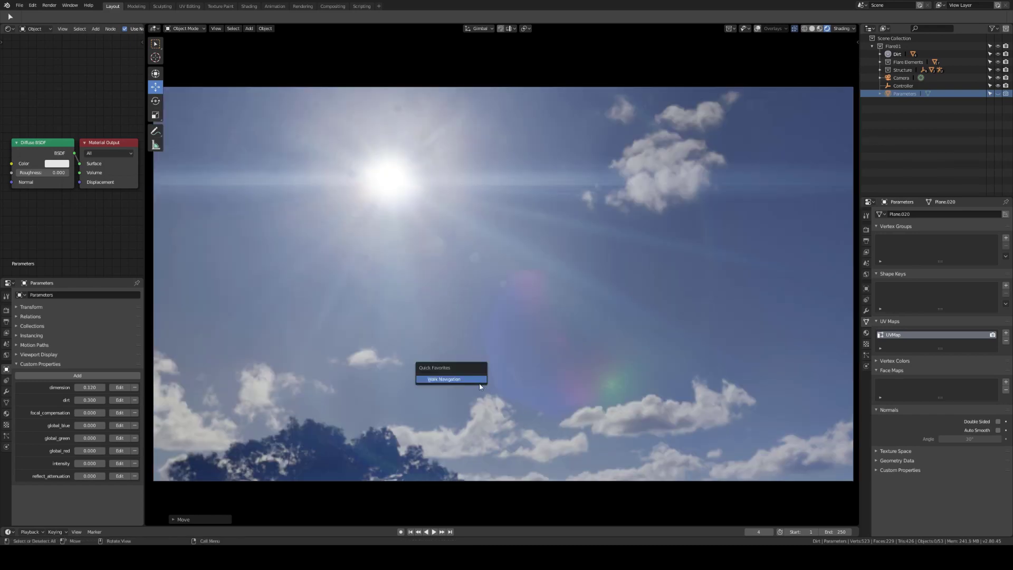
left_click(479, 381)
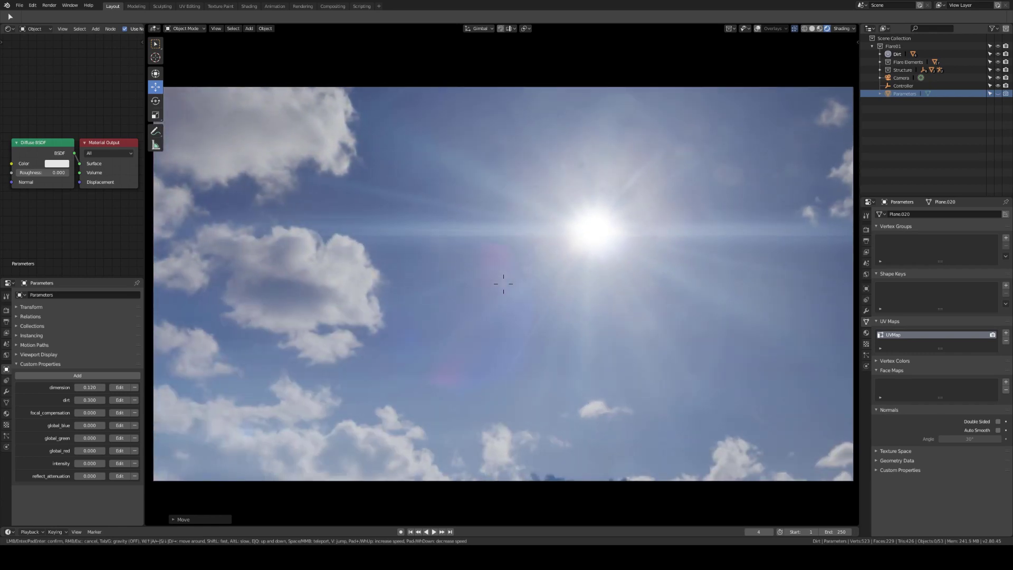
left_click(501, 276)
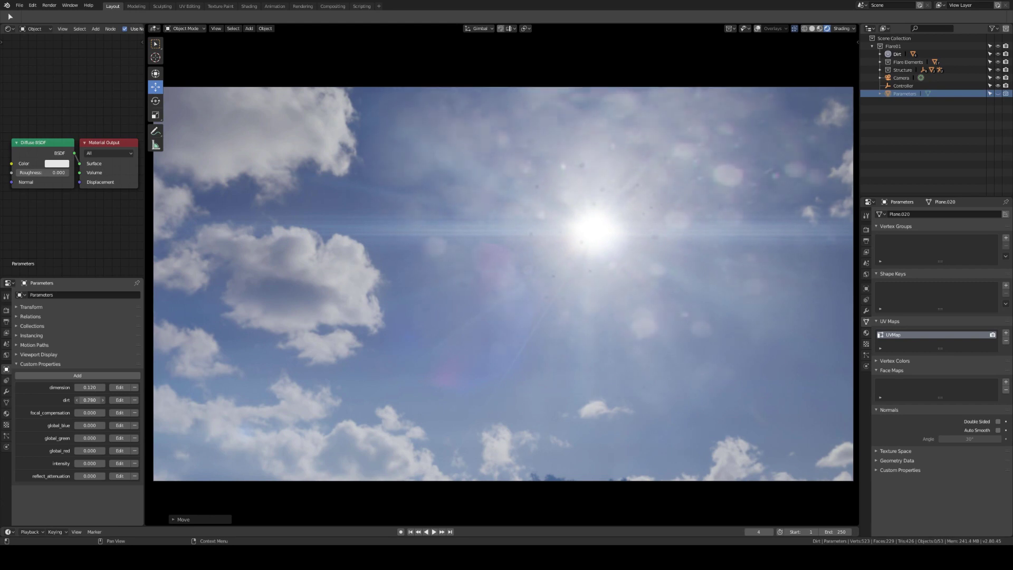
Set the dirt property to 1.000 and turn the camera in walk navigation until the sun nears the frame's lower corner
left_click_drag(89, 400, 103, 400)
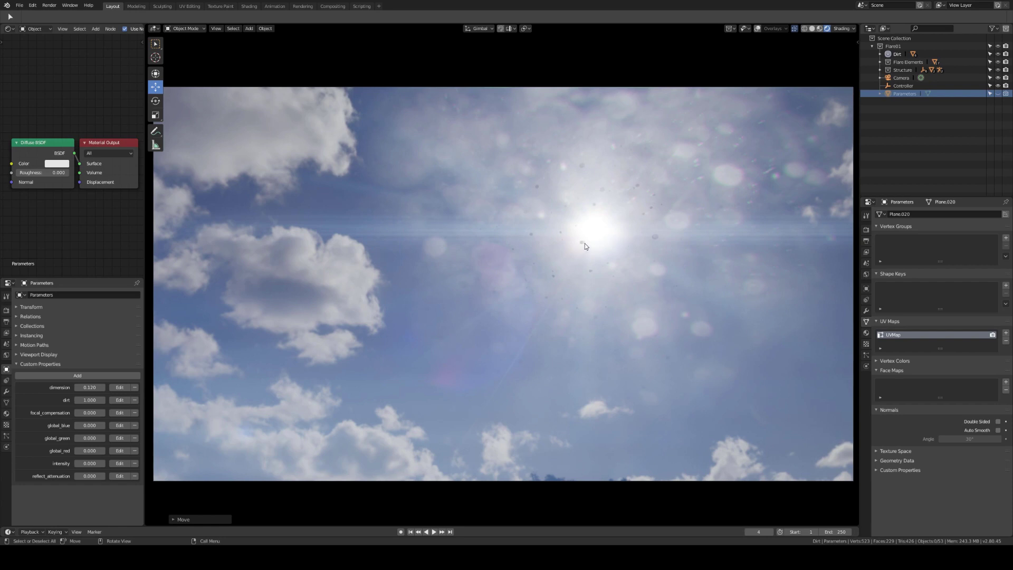
key("q")
left_click(707, 183)
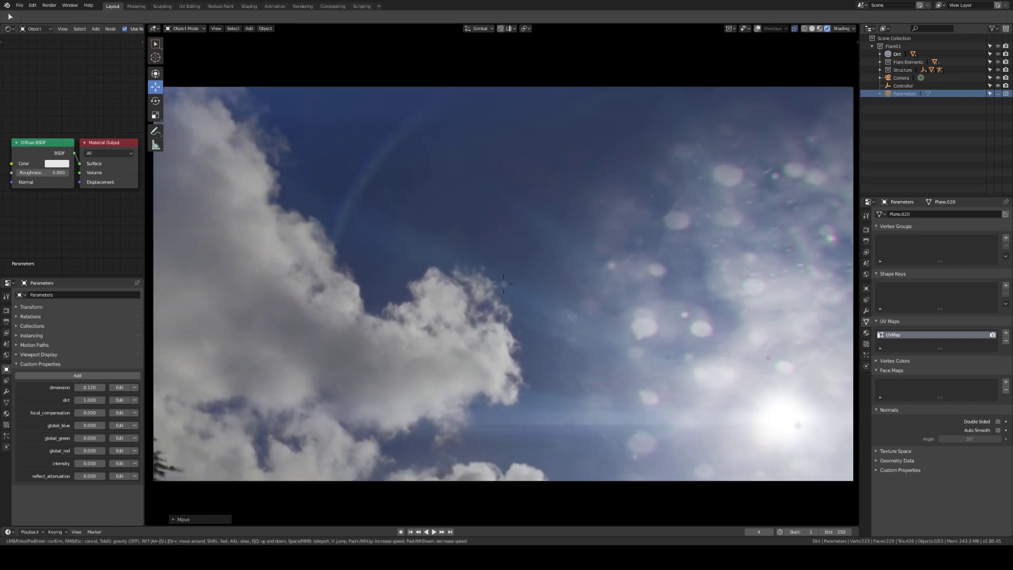
left_click(822, 428)
Examine the lens dirt spots and their coloured fringes near the sun up close, then across the whole camera frame
key("KP_0")
key("KP_0")
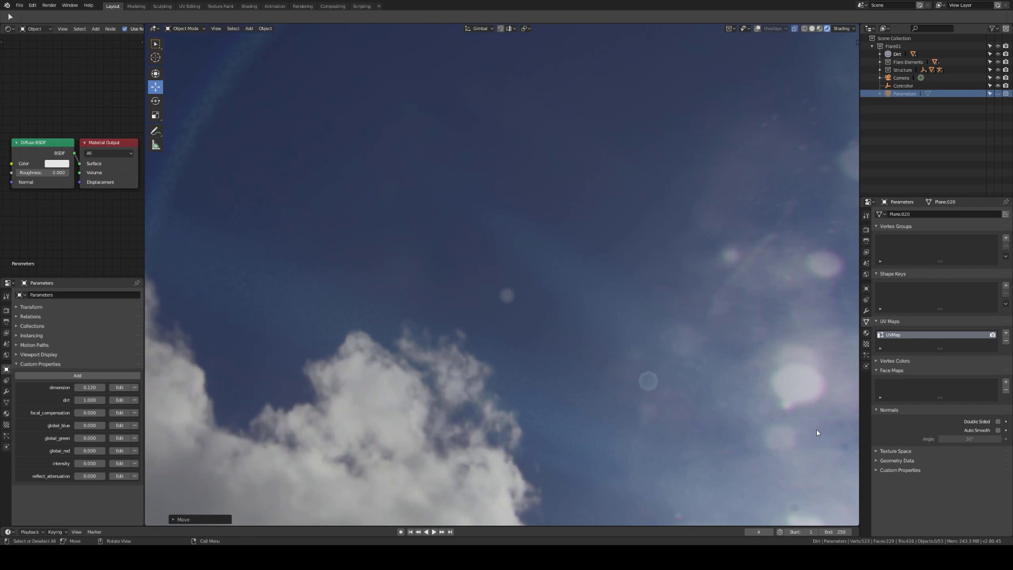
middle_click_drag(804, 408, 386, 240, "shift")
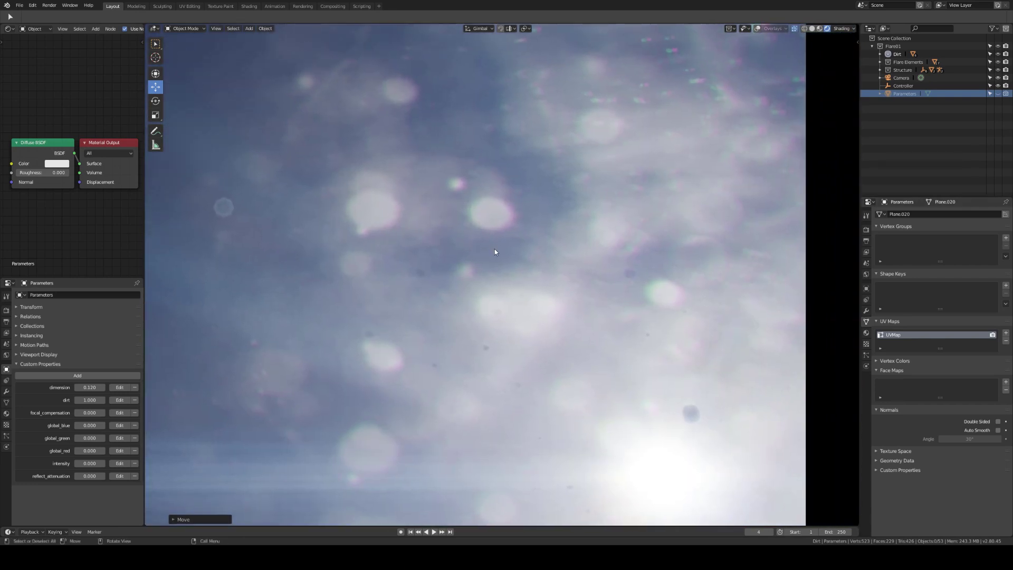
scroll(493, 250, "up", 3)
middle_click_drag(481, 186, 549, 301, "shift")
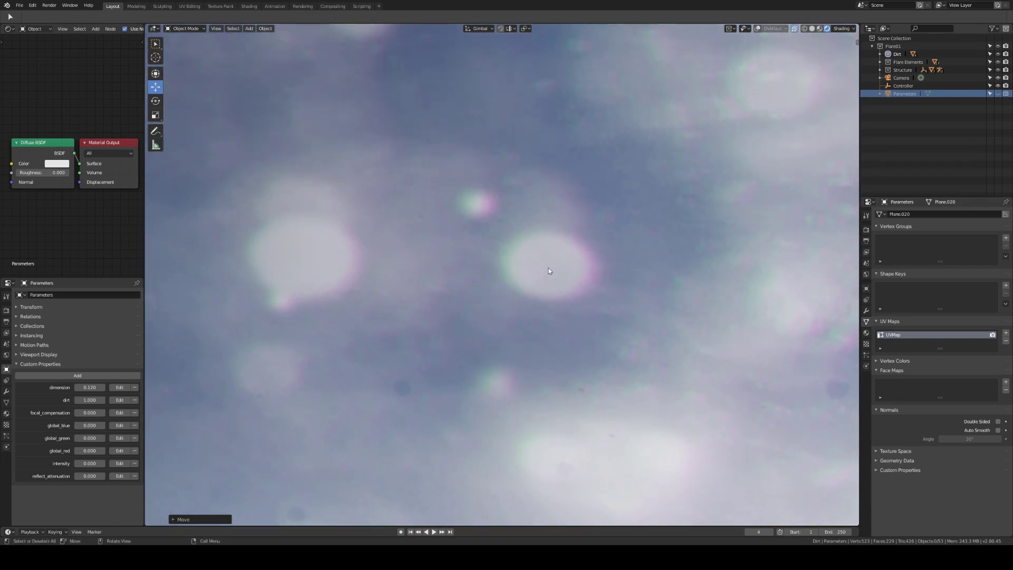
scroll(550, 276, "down", 10)
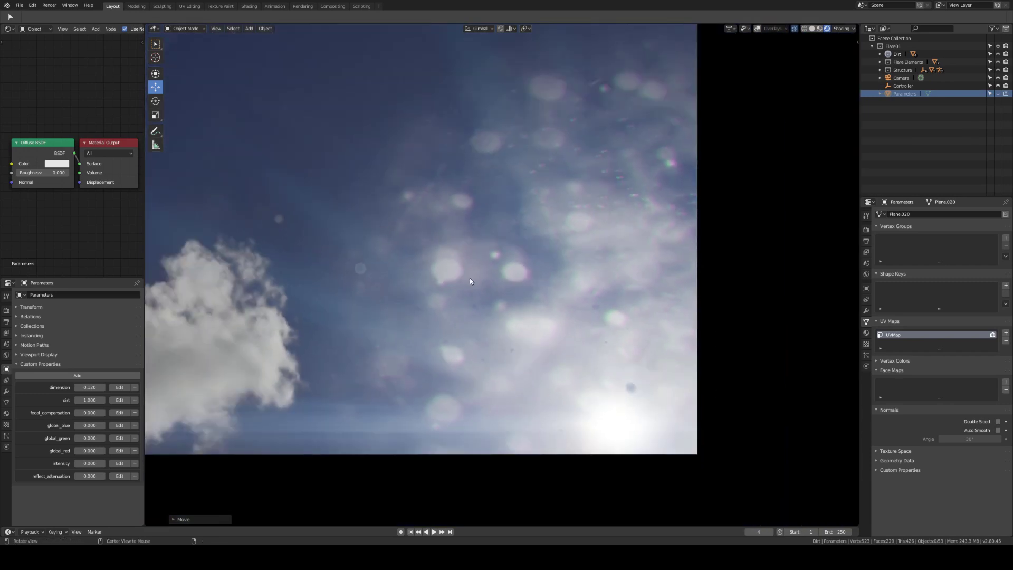
middle_click_drag(465, 279, 560, 326, "shift")
scroll(610, 325, "down", 1)
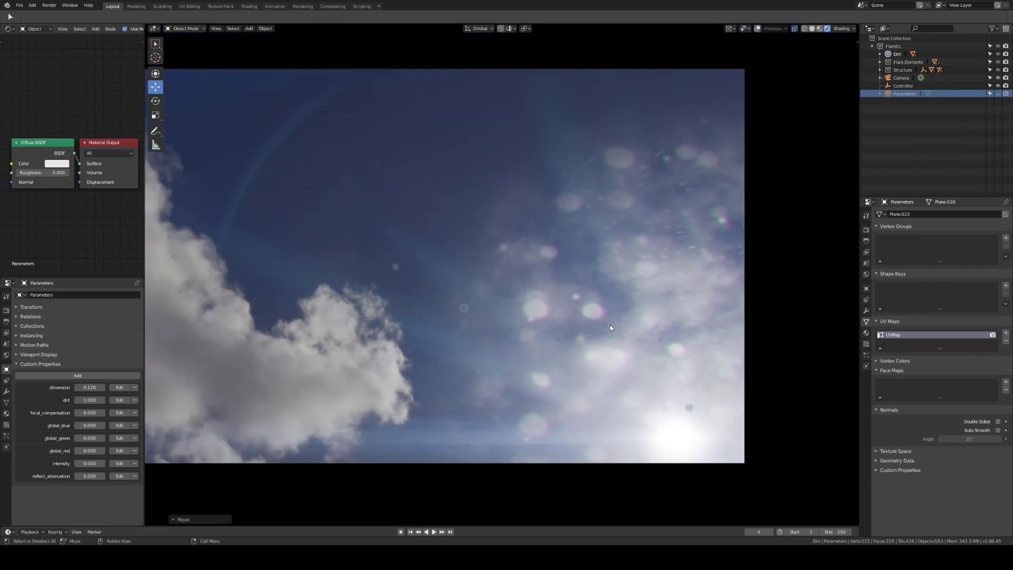
middle_click_drag(468, 324, 569, 346, "shift")
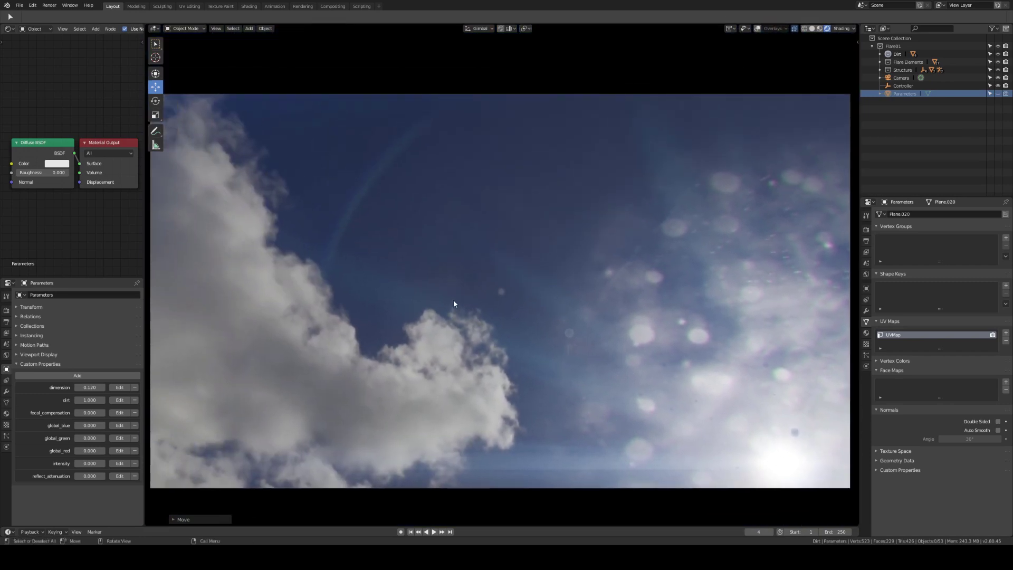
scroll(566, 297, "up", 4)
middle_click_drag(473, 300, 612, 323, "shift")
scroll(609, 325, "down", 2)
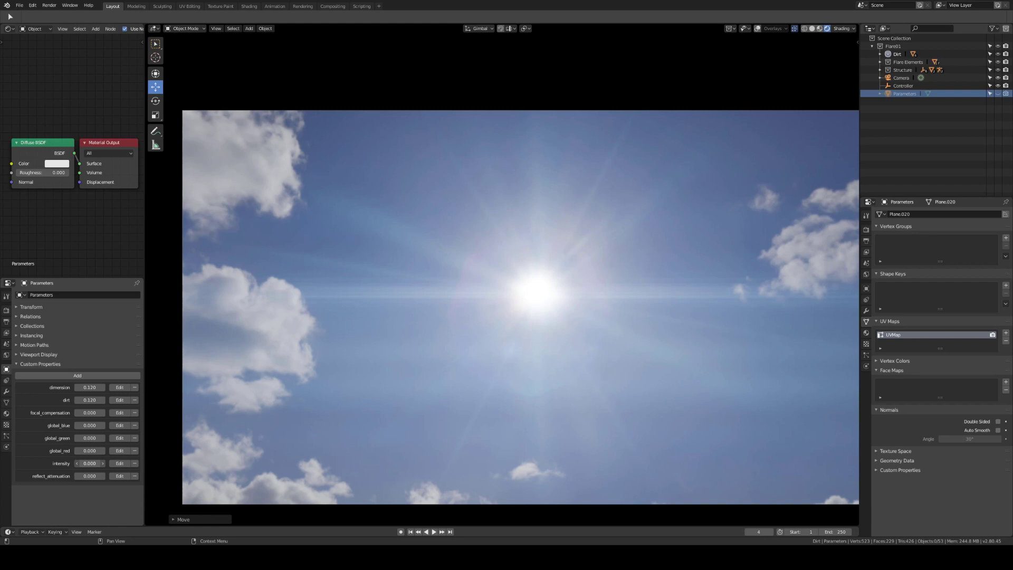
Set the intensity property to 0.380 and examine the stronger flare while turning the camera away from the sun
left_click_drag(89, 463, 124, 463)
key("q")
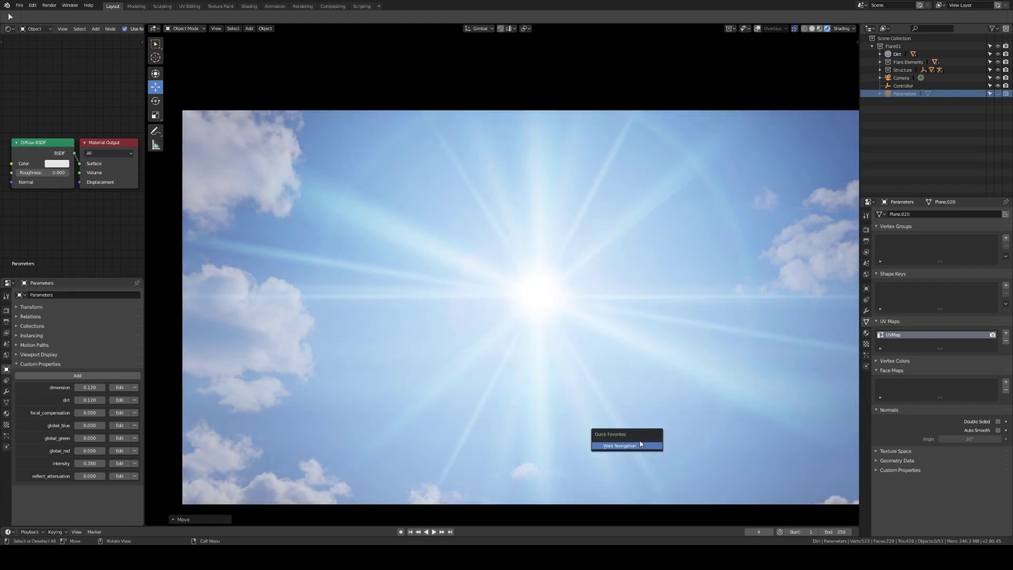
left_click(620, 445)
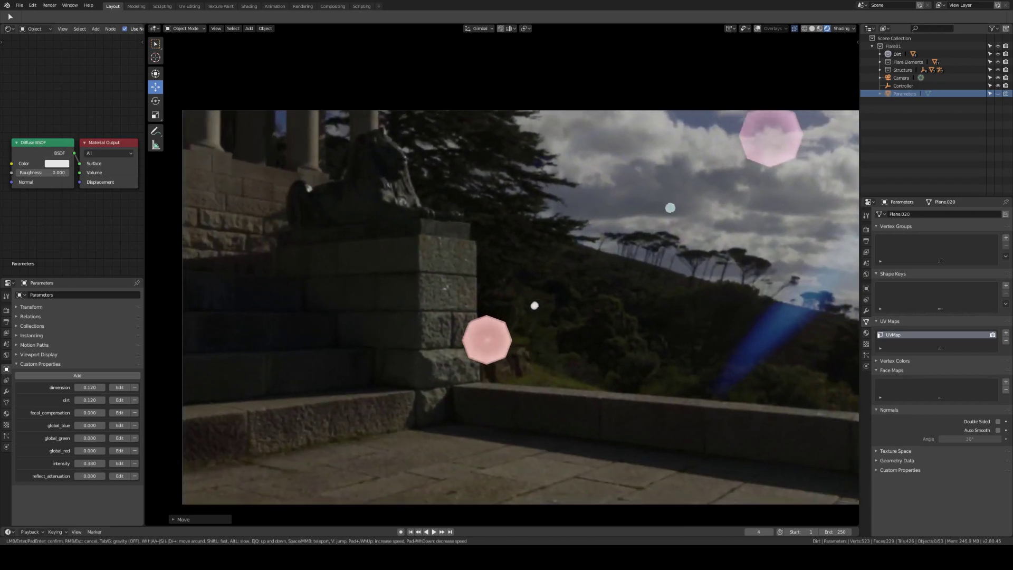
mouse_move(532, 305)
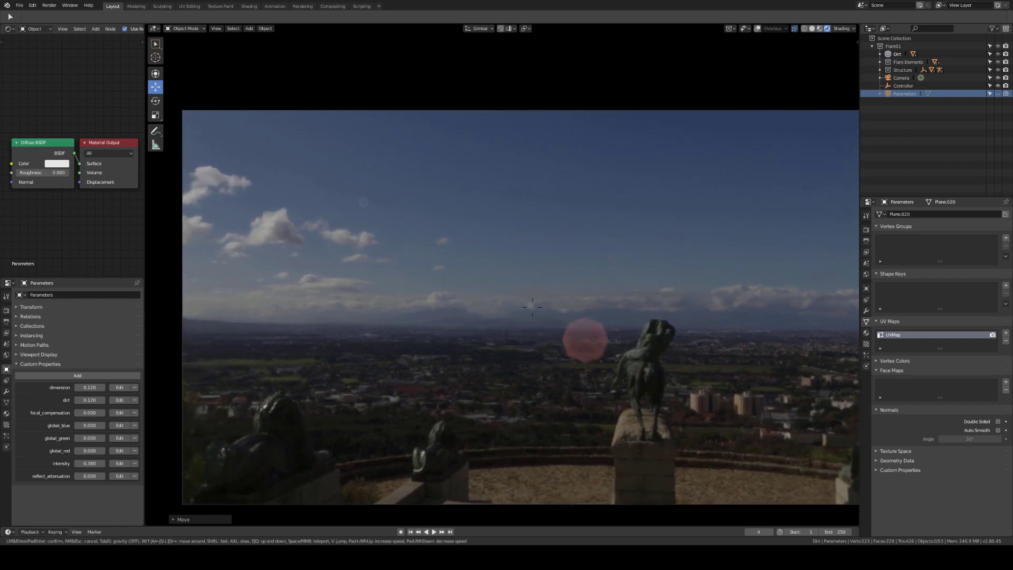
left_click(502, 278)
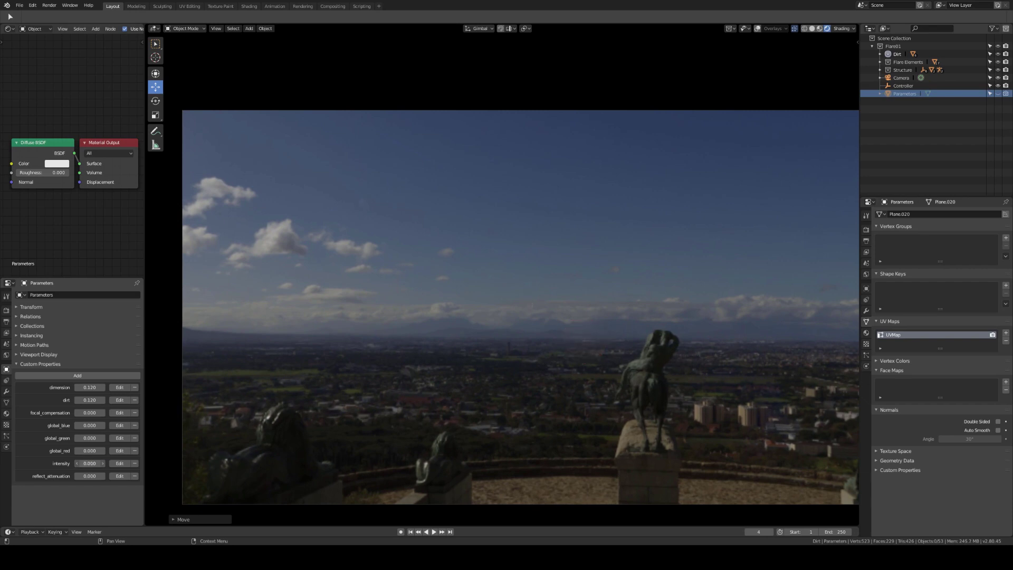
Reset the intensity property to 0.000 and turn the camera back toward the sun with walk navigation
left_click(284, 226)
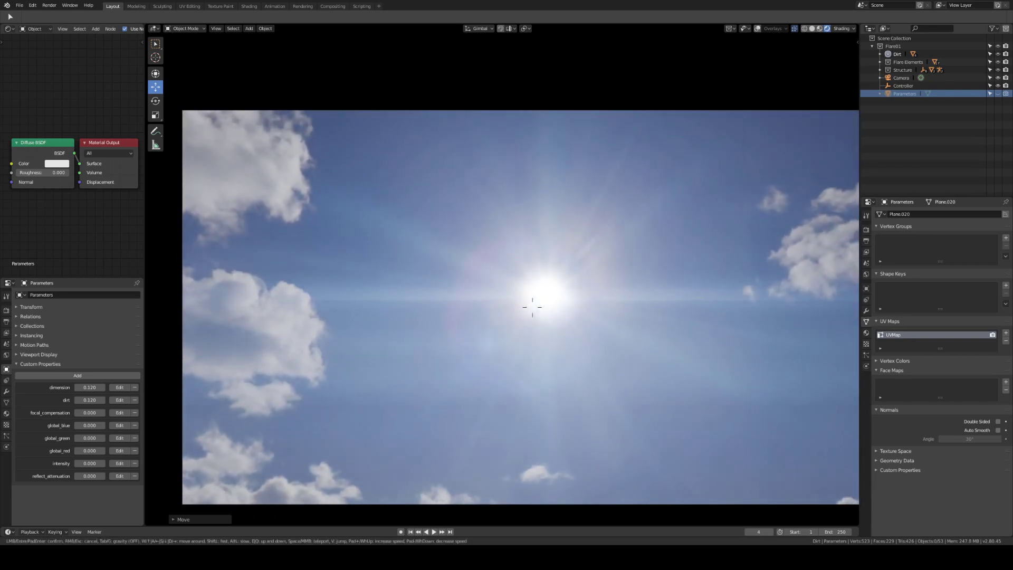
left_click(502, 276)
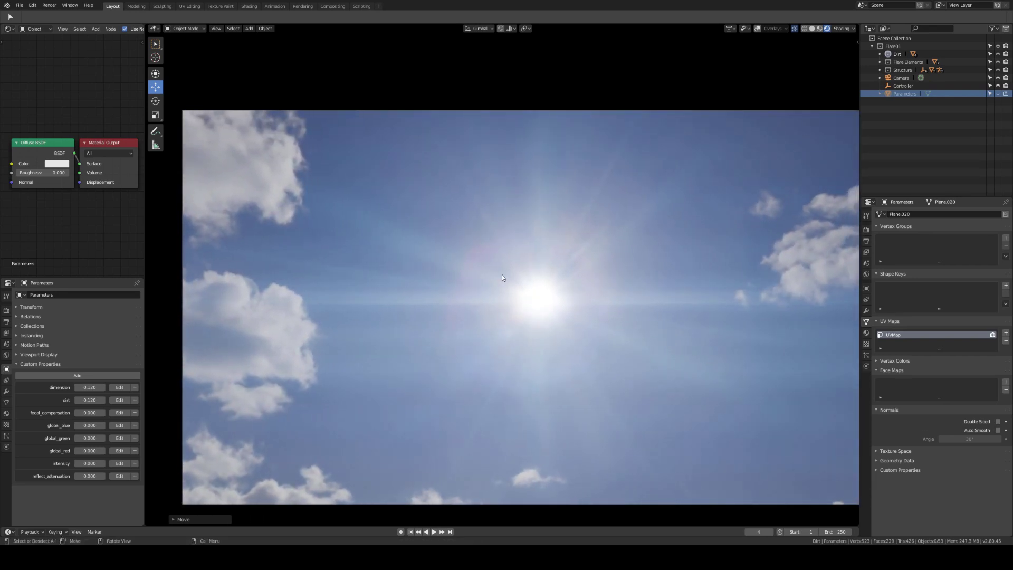
Set the Camera's focal length to 20 mm and check the flare around the sun in walk navigation
left_click(902, 77)
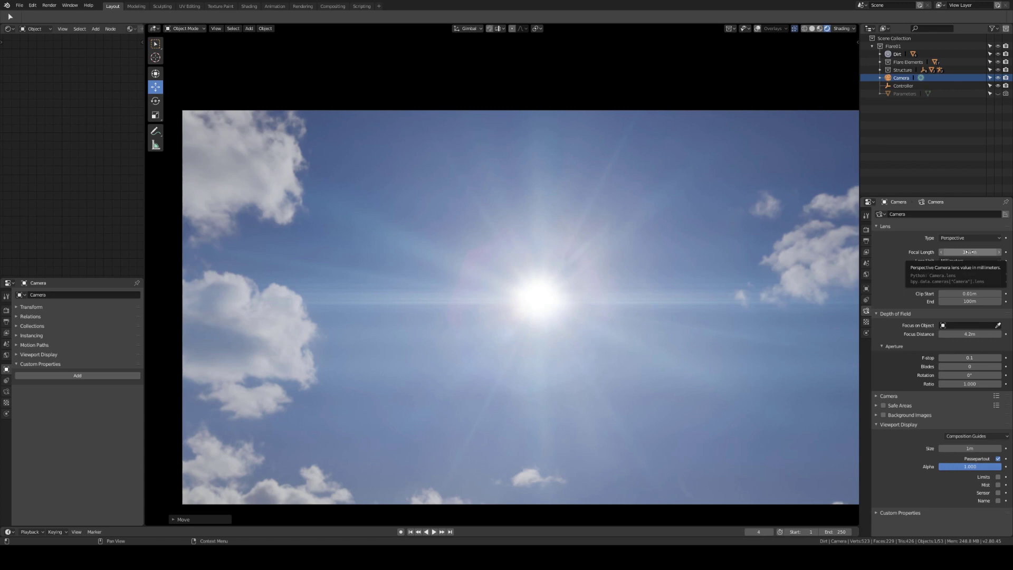
left_click_drag(969, 251, 923, 252)
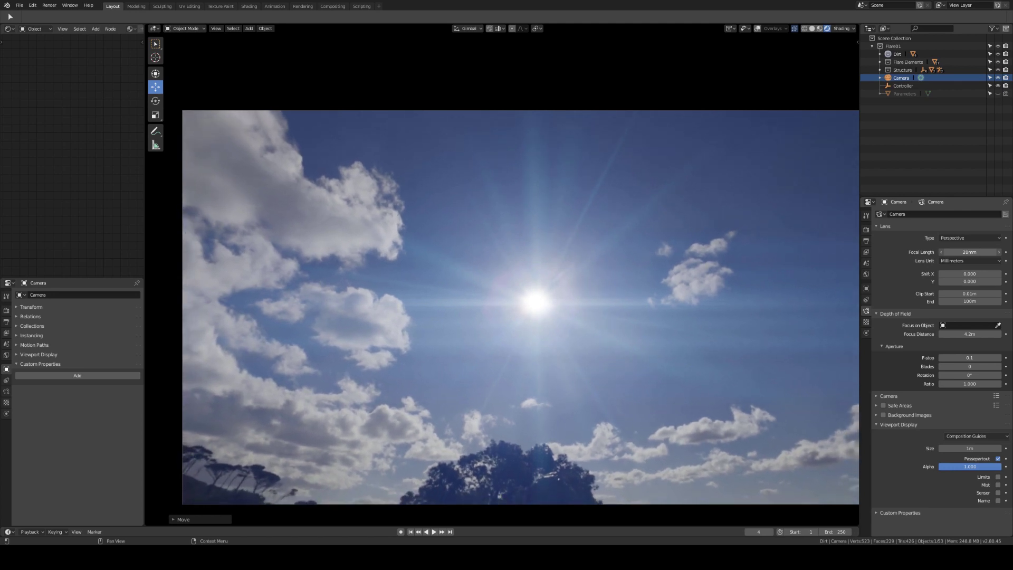
key("q")
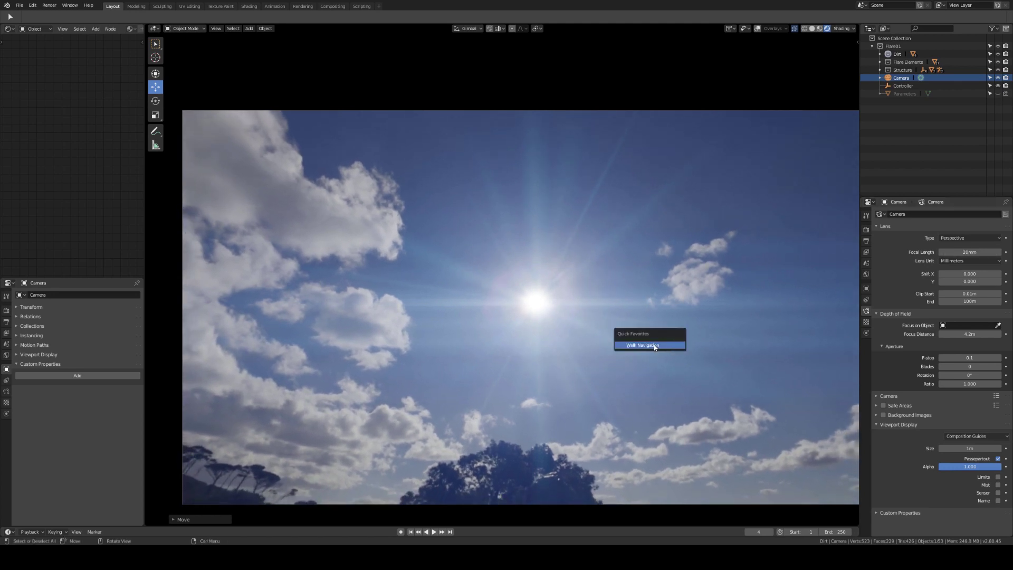
left_click(655, 346)
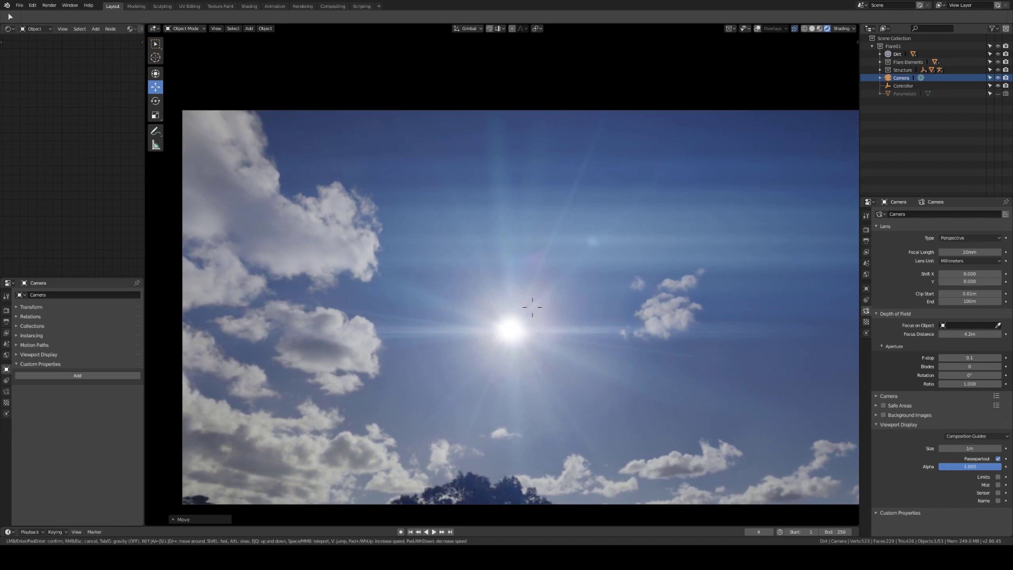
left_click(532, 307)
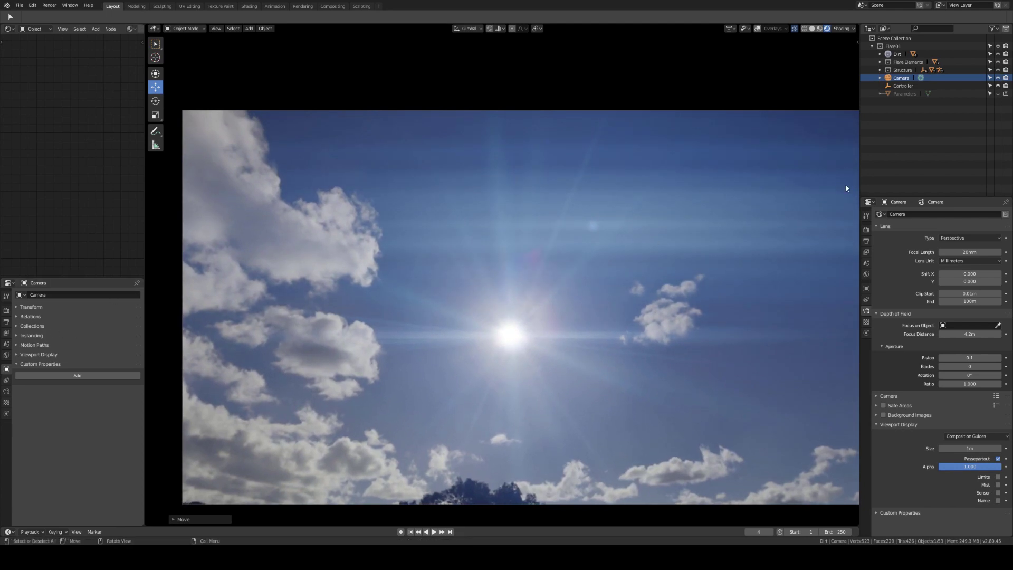
Set the Parameters object's focal_compensation property to 0.260 and turn the camera down toward the landscape with walk navigation
left_click(891, 94)
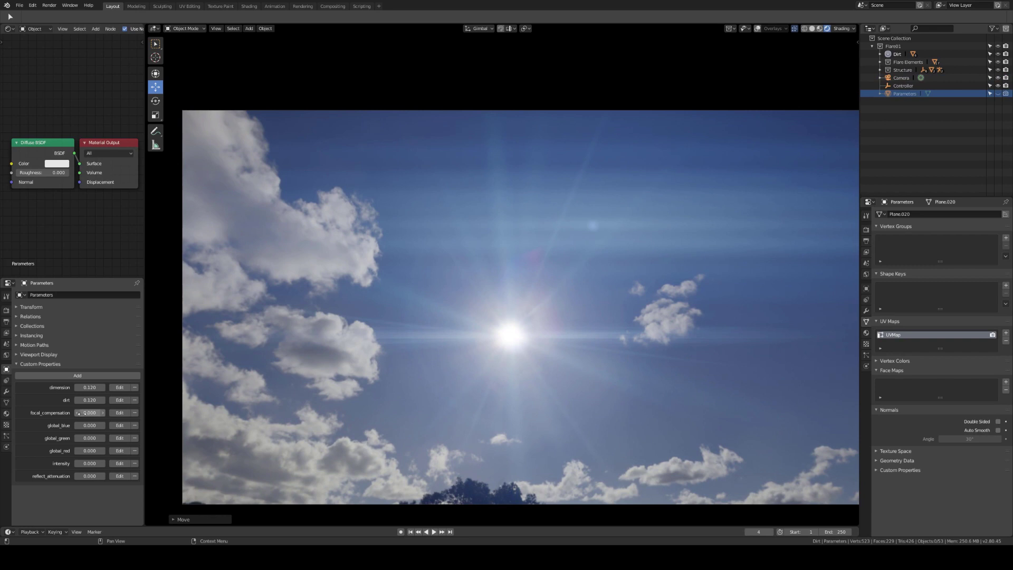
left_click_drag(89, 413, 106, 413)
key("q")
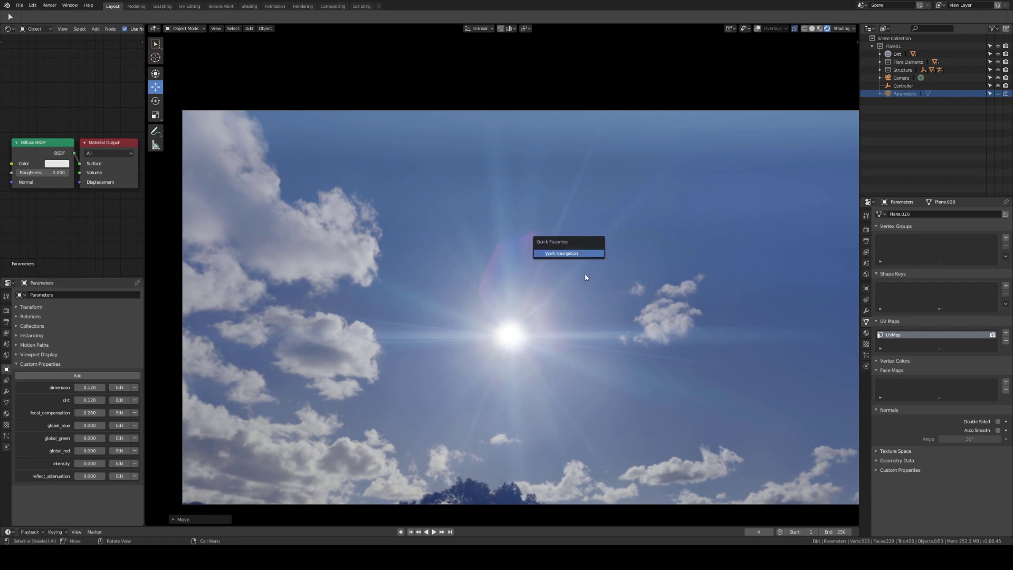
left_click(575, 254)
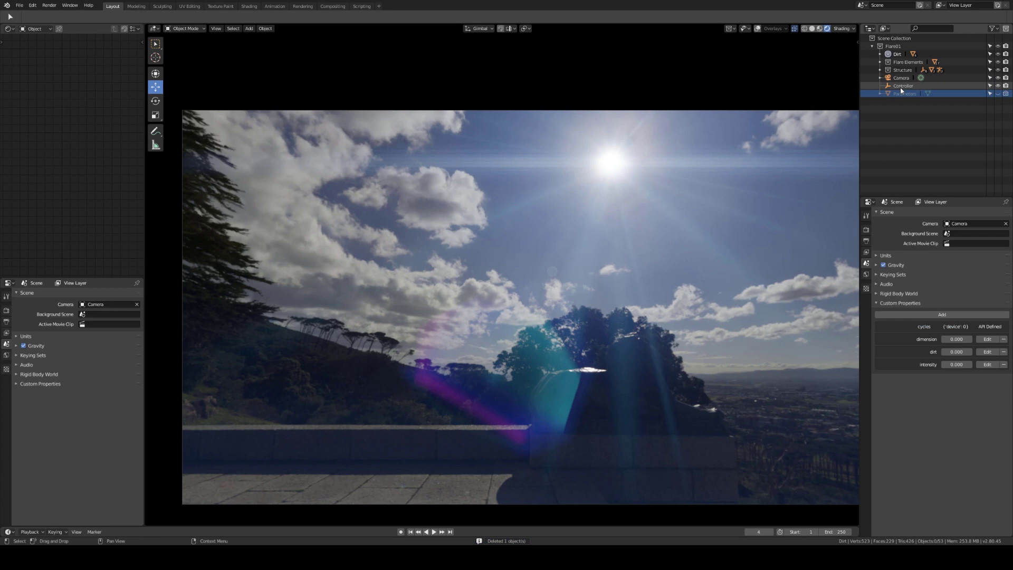
Set the Parameters object's dimension to 0.560 and global_blue to -1.000, tint the flare red, and turn the camera in walk navigation
left_click(900, 86)
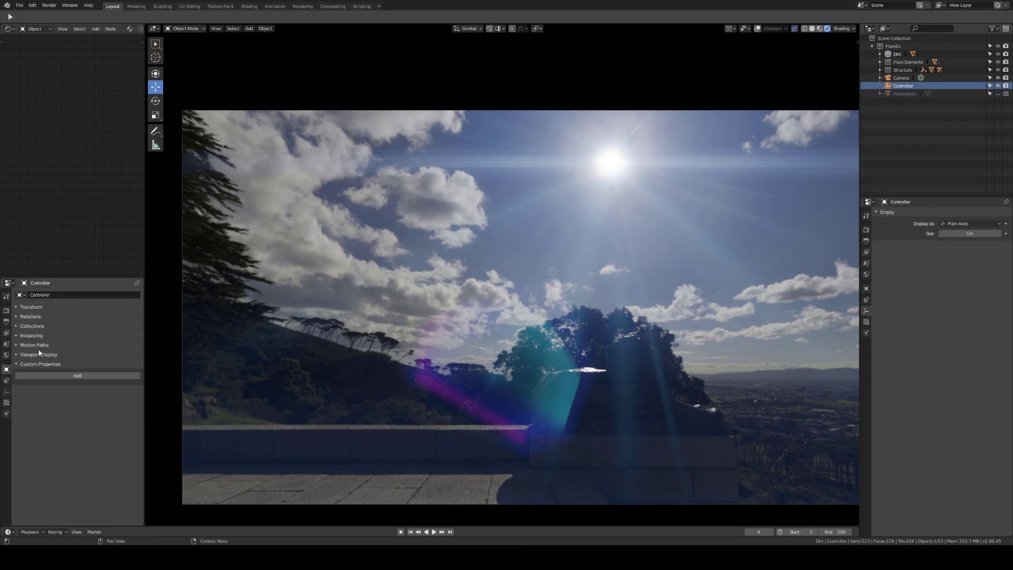
left_click(904, 94)
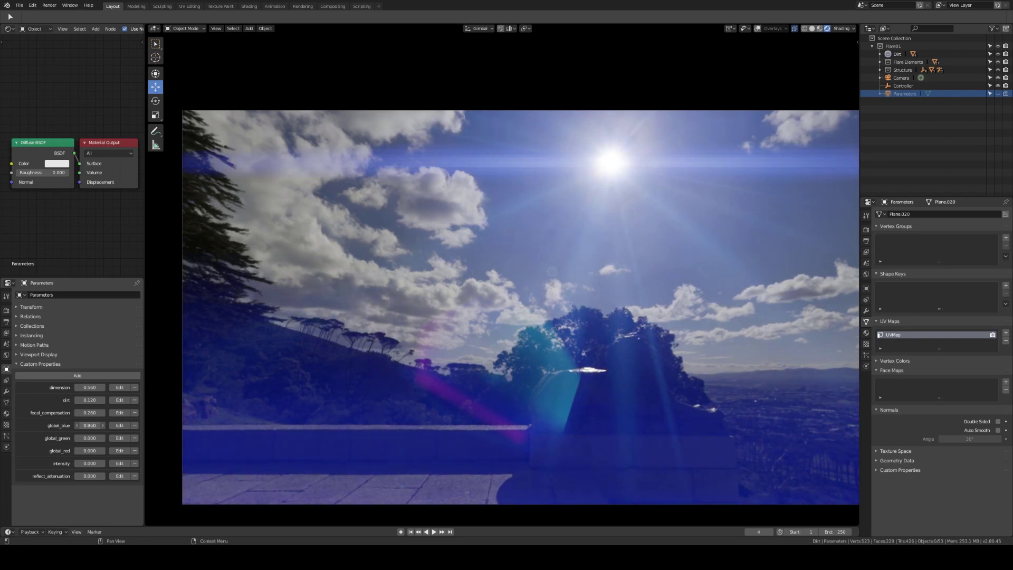
left_click_drag(90, 425, 91, 451)
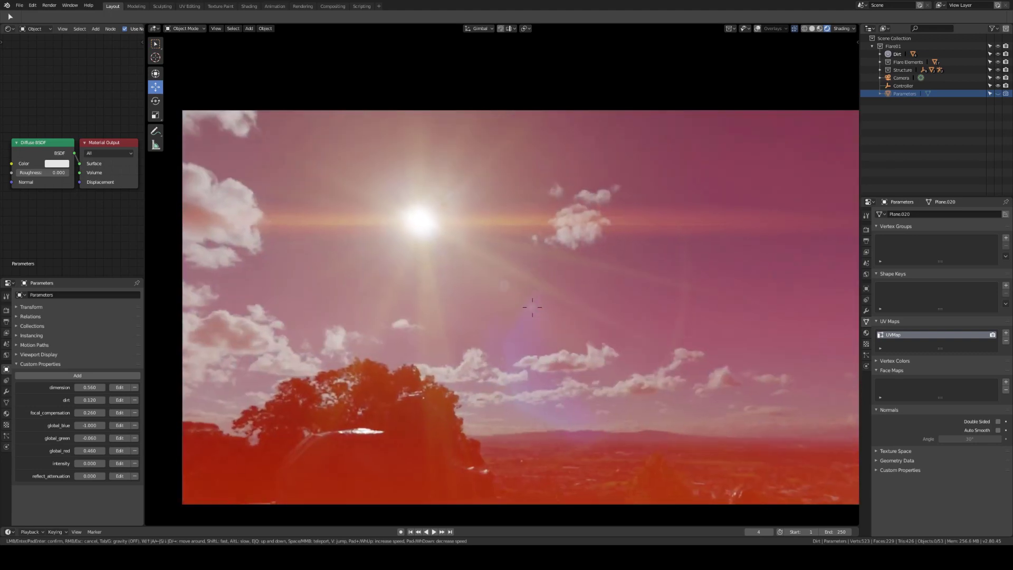
left_click(532, 307)
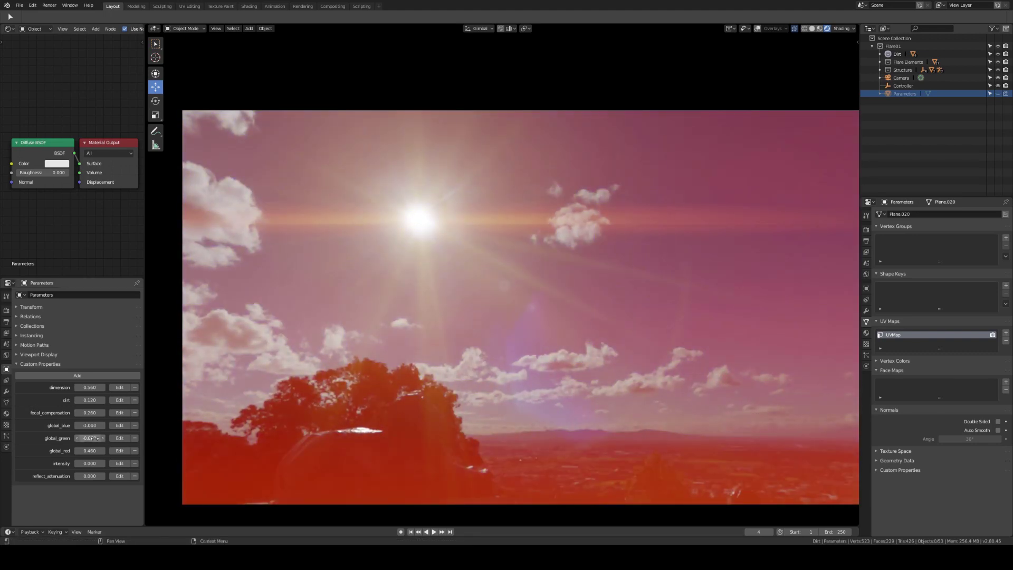
Tint the flare green with global_green at -0.040 and global_red at -0.110, and check it while turning the camera in walk navigation
left_click_drag(93, 437, 119, 438)
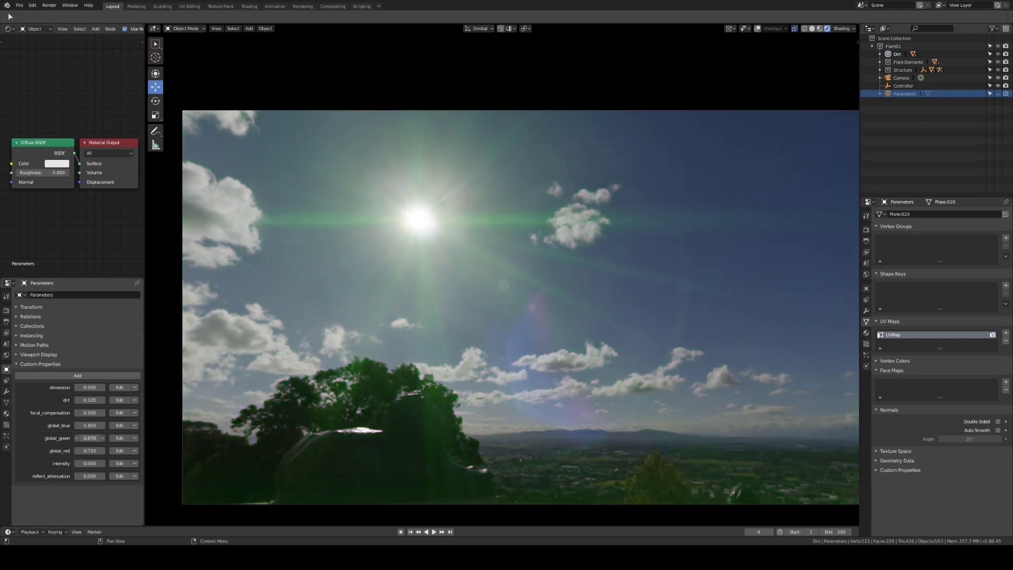
mouse_move(89, 451)
left_mouse_down()
mouse_move(113, 450)
mouse_move(87, 457)
left_mouse_up()
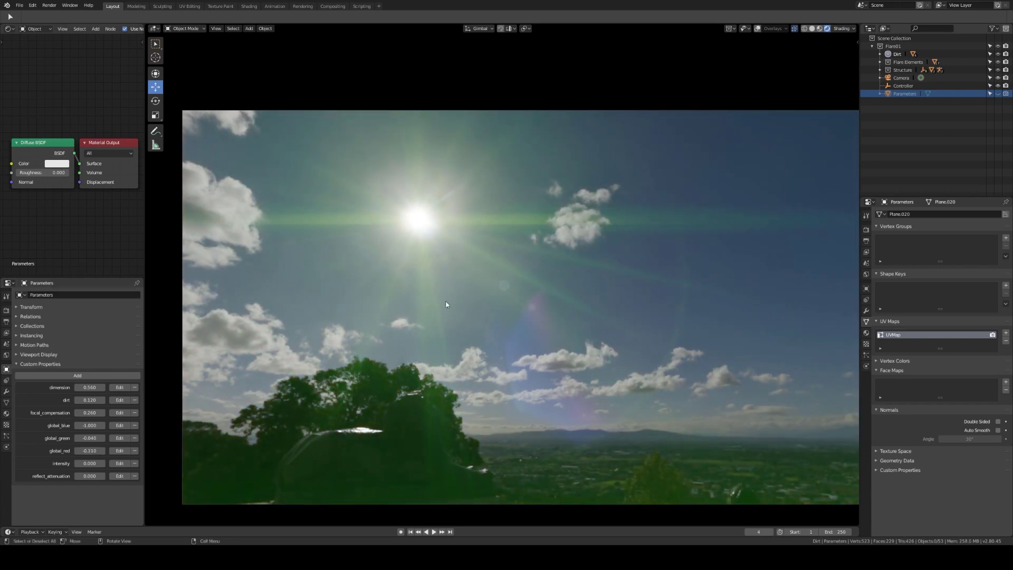
left_click(397, 302)
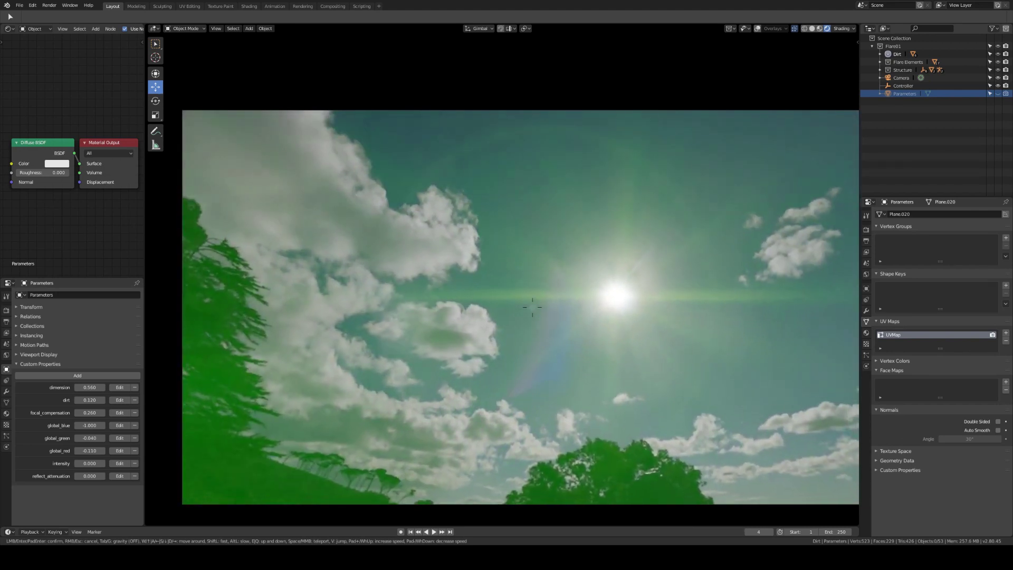
left_click(546, 285)
Frame the sun above the tree with walk navigation, view the flare setup from outside the camera, and return to the camera view
scroll(549, 328, "down", 3)
scroll(548, 328, "up", 3)
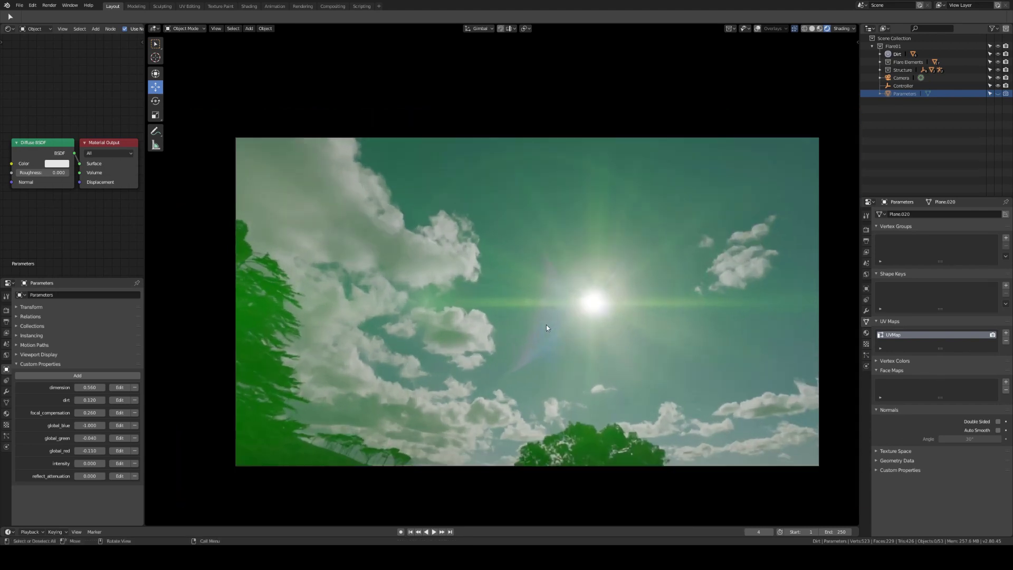
key("q")
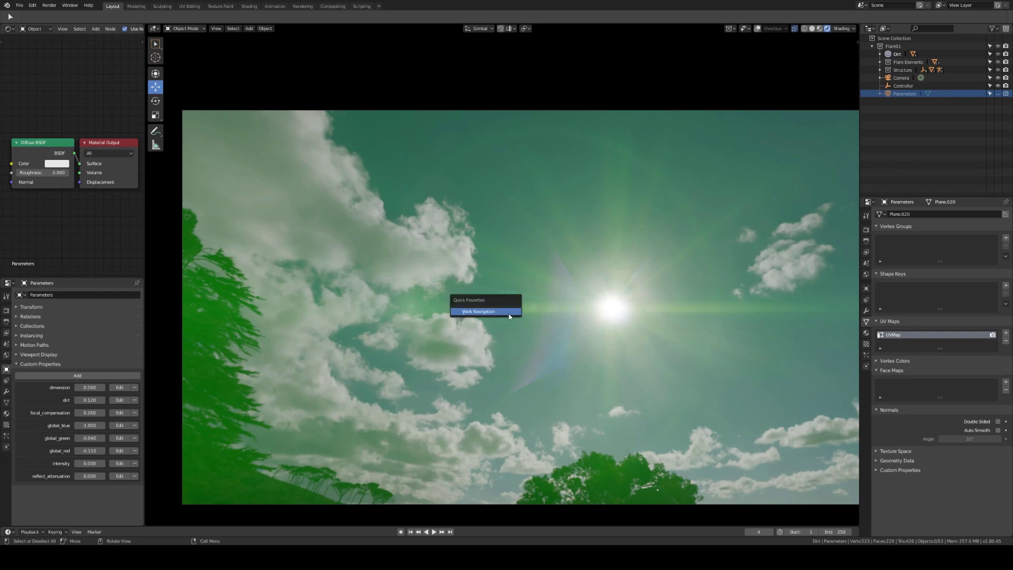
left_click(509, 315)
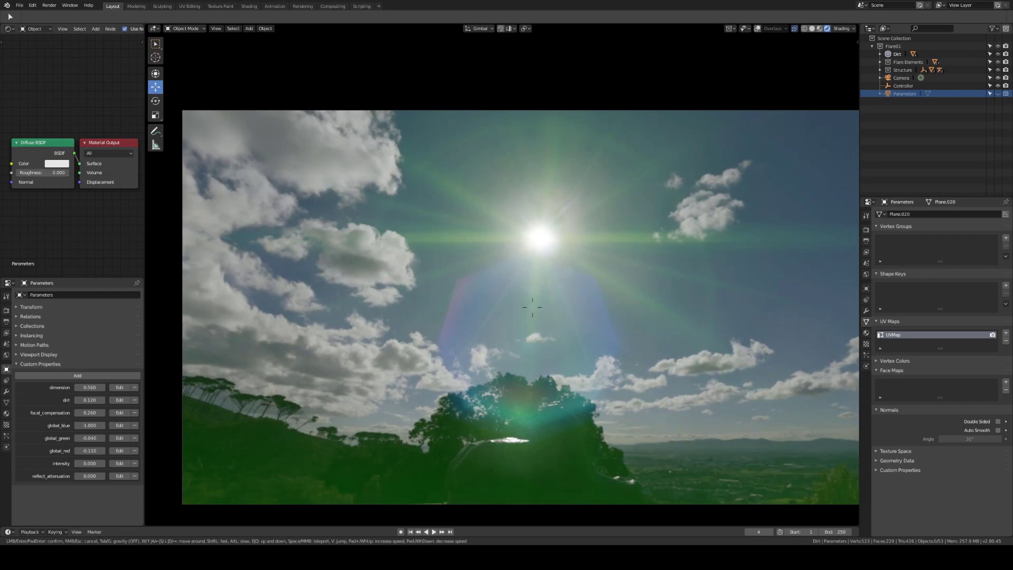
left_click(532, 307)
middle_click_drag(569, 206, 669, 217)
key("KP_0")
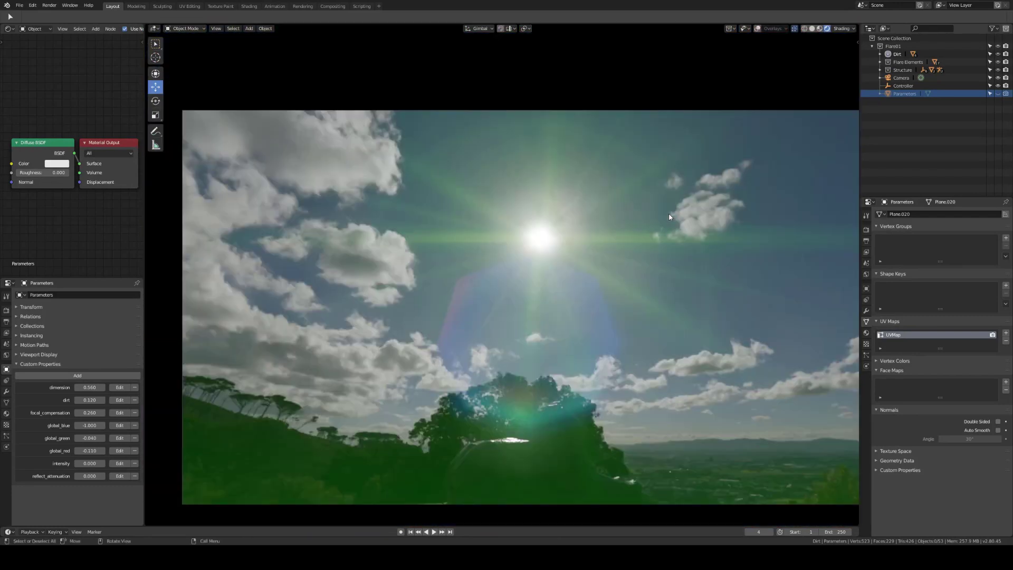